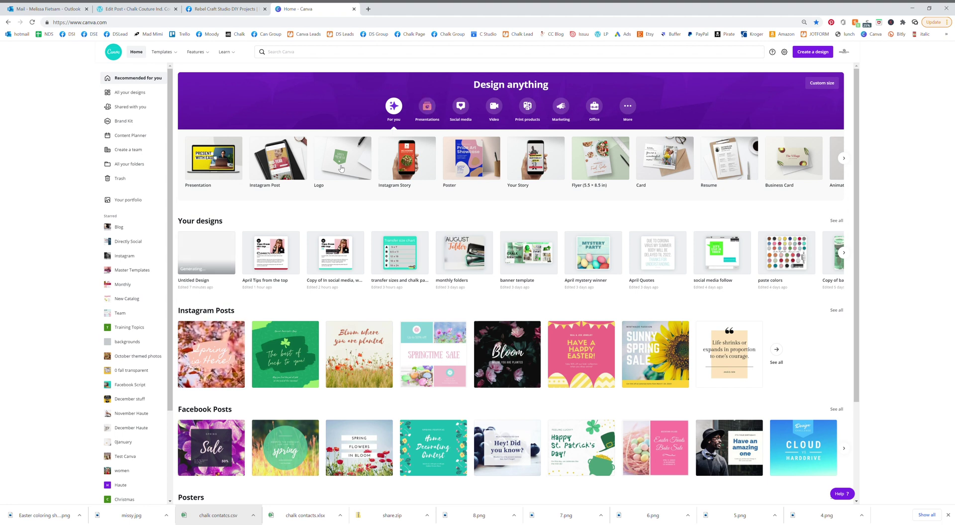
Search Canva templates for 'coloring sheet' and browse the 7,682 results
{"action": "left_click", "coordinate": [306, 52]}
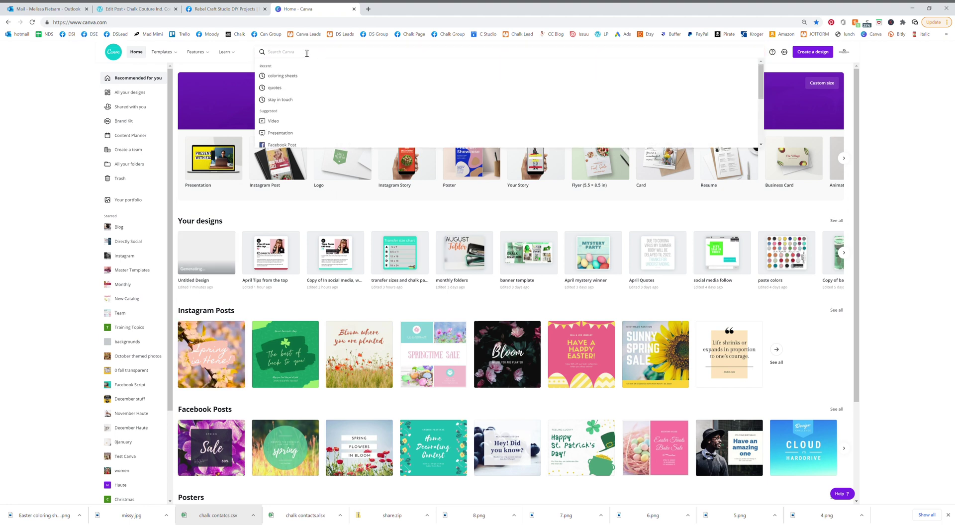
{"action": "type", "text": "coloring sh"}
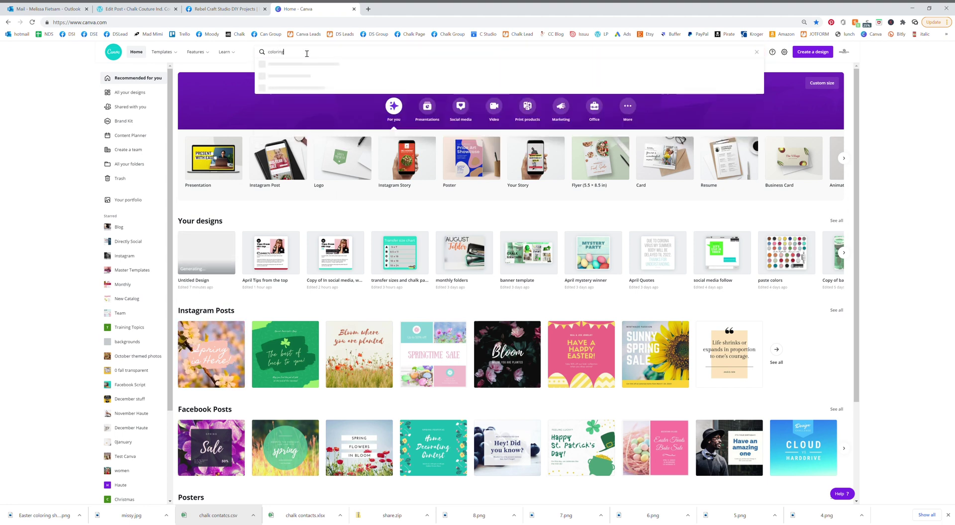
{"action": "type", "text": "eet"}
{"action": "key", "text": "Return"}
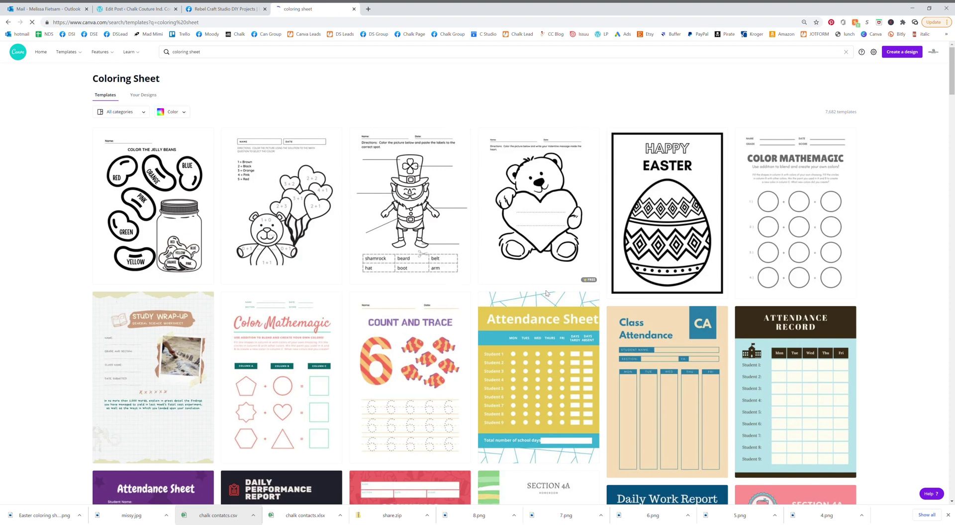
{"action": "scroll", "coordinate": [791, 301], "scroll_direction": "down", "scroll_amount": 3}
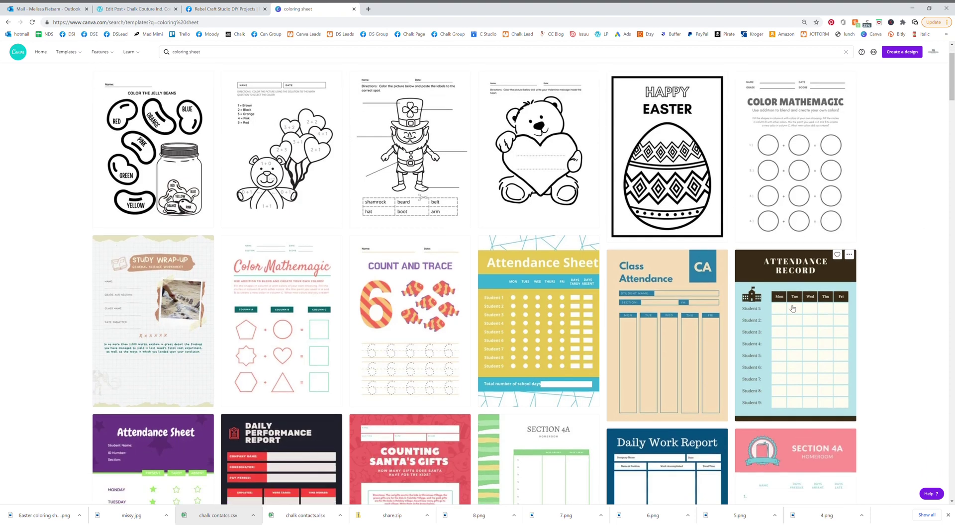
{"action": "scroll", "coordinate": [791, 311], "scroll_direction": "down", "scroll_amount": 10}
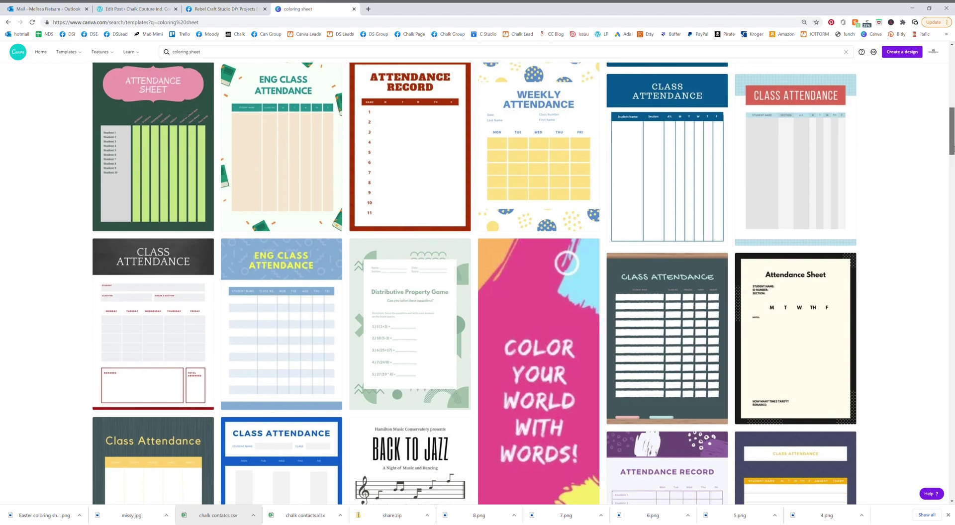
{"action": "left_click_drag", "start_coordinate": [950, 148], "coordinate": [373, 58]}
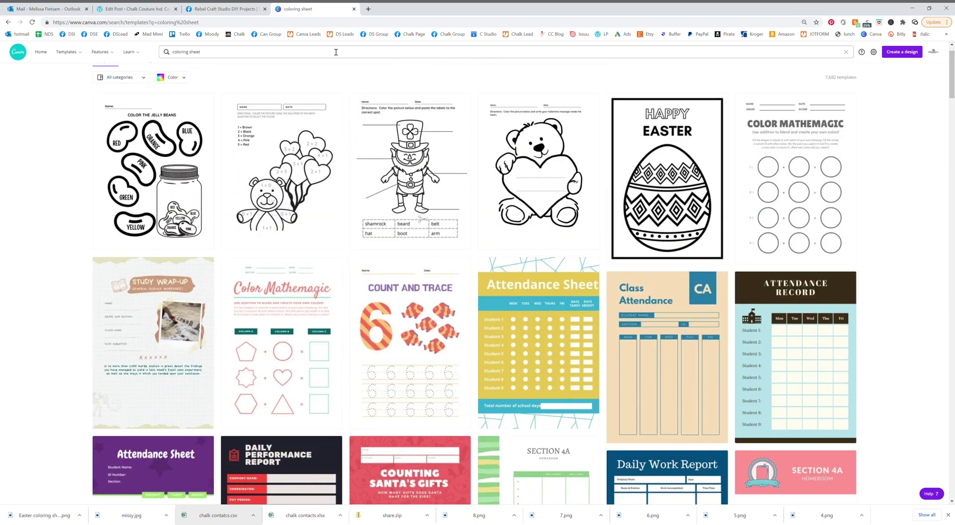
Narrow the template search to Easter coloring sheets and scroll through the results
{"action": "left_click", "coordinate": [175, 54]}
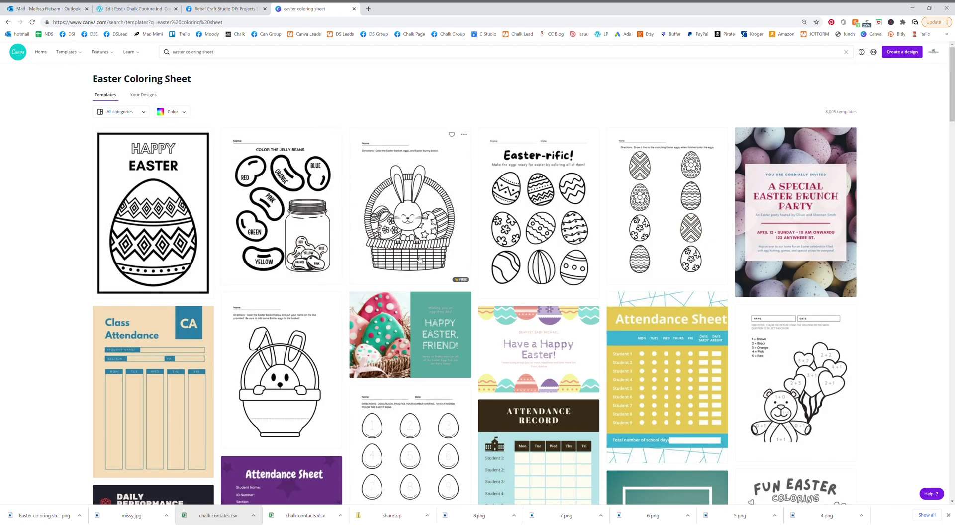
{"action": "scroll", "coordinate": [611, 249], "scroll_direction": "down", "scroll_amount": 2}
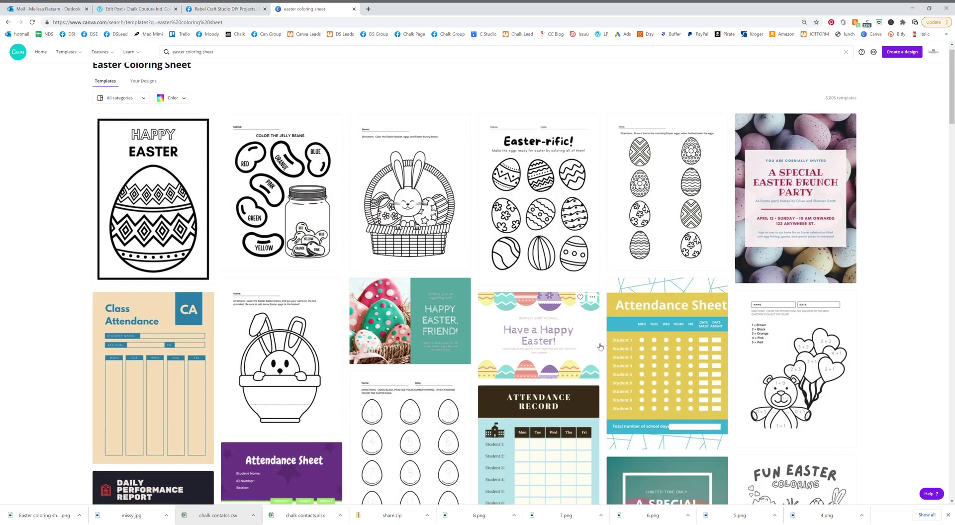
{"action": "scroll", "coordinate": [598, 351], "scroll_direction": "down", "scroll_amount": 6}
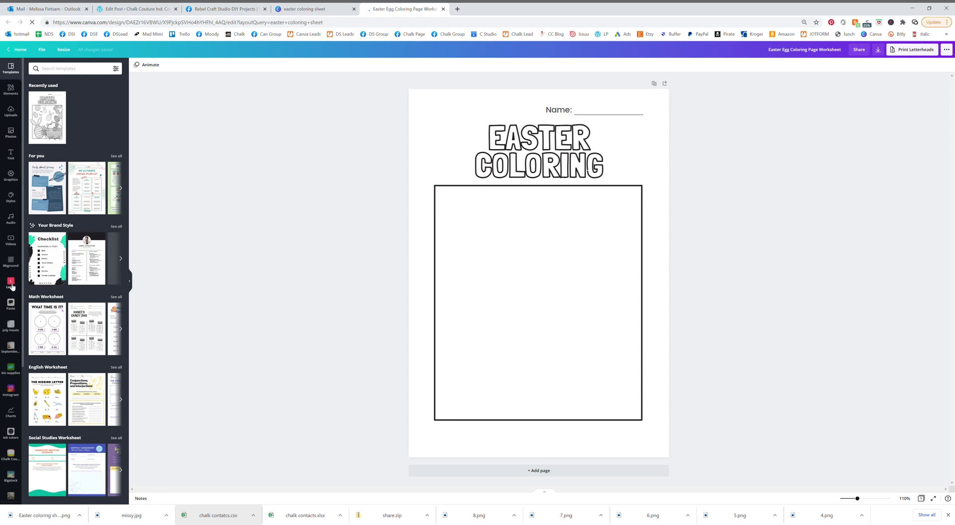
{"action": "left_click", "coordinate": [12, 286]}
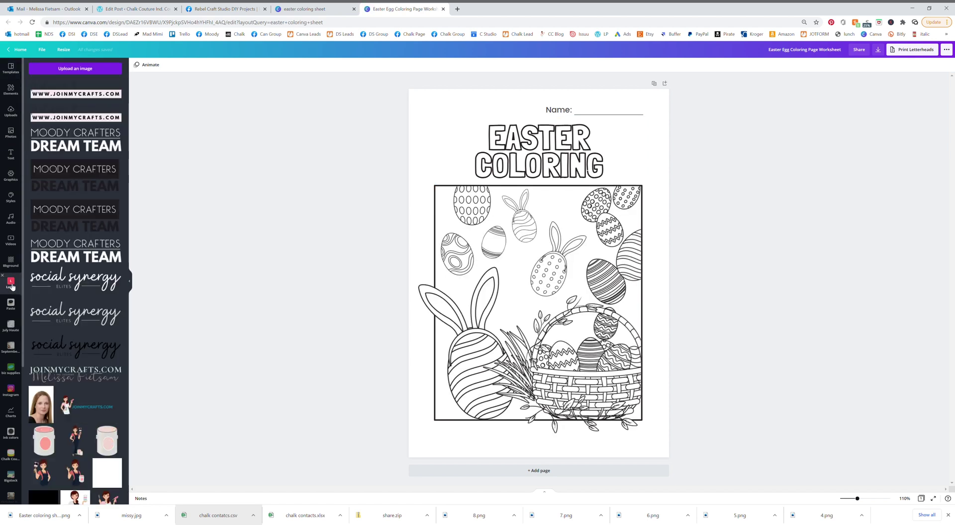
{"action": "left_click", "coordinate": [100, 118]}
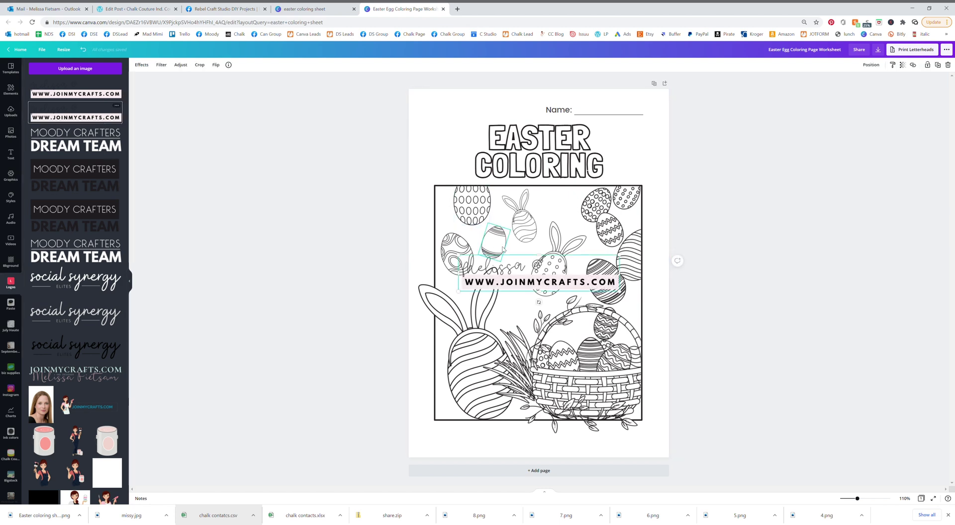
{"action": "left_click_drag", "start_coordinate": [462, 260], "coordinate": [518, 269]}
{"action": "left_click_drag", "start_coordinate": [568, 302], "coordinate": [564, 443]}
{"action": "left_click", "coordinate": [727, 284]}
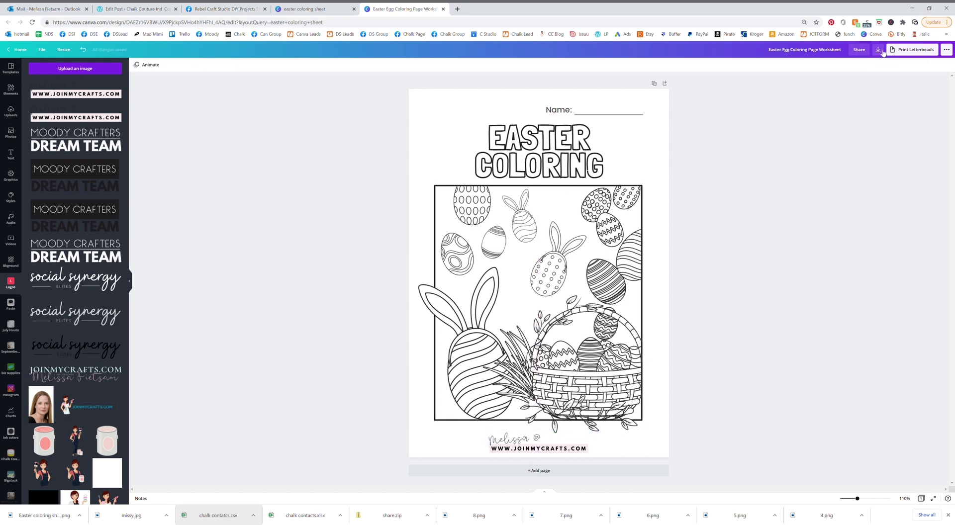
Download the Easter coloring page with the PDF Print file type
{"action": "left_click", "coordinate": [878, 49]}
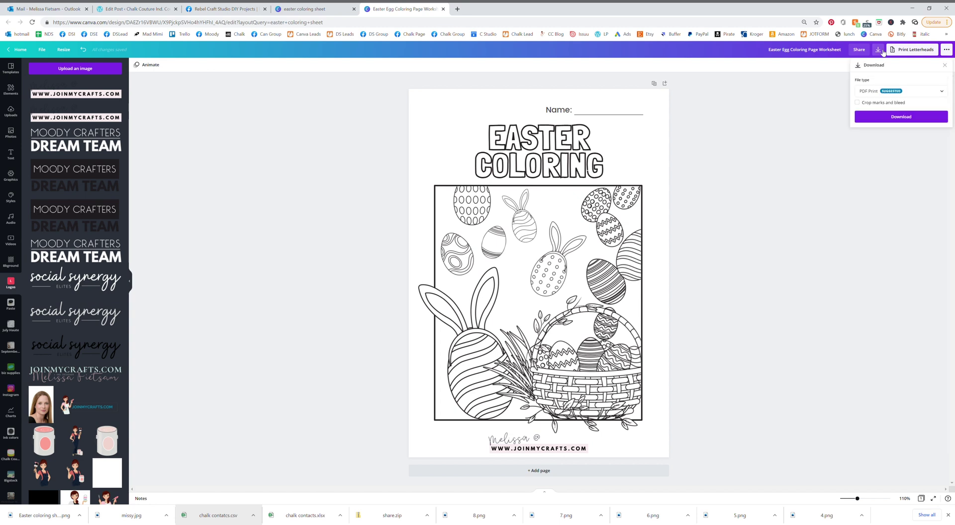
{"action": "left_click", "coordinate": [900, 119]}
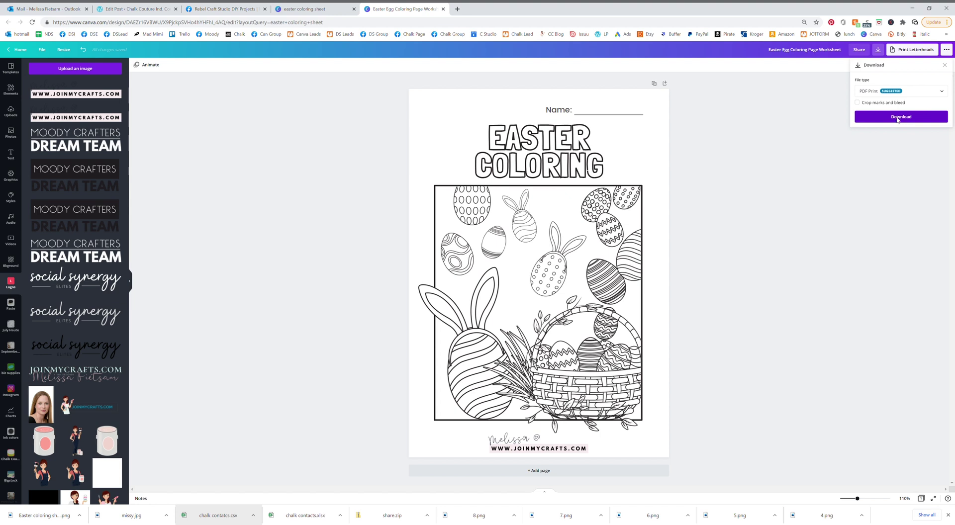
{"action": "left_click", "coordinate": [898, 120]}
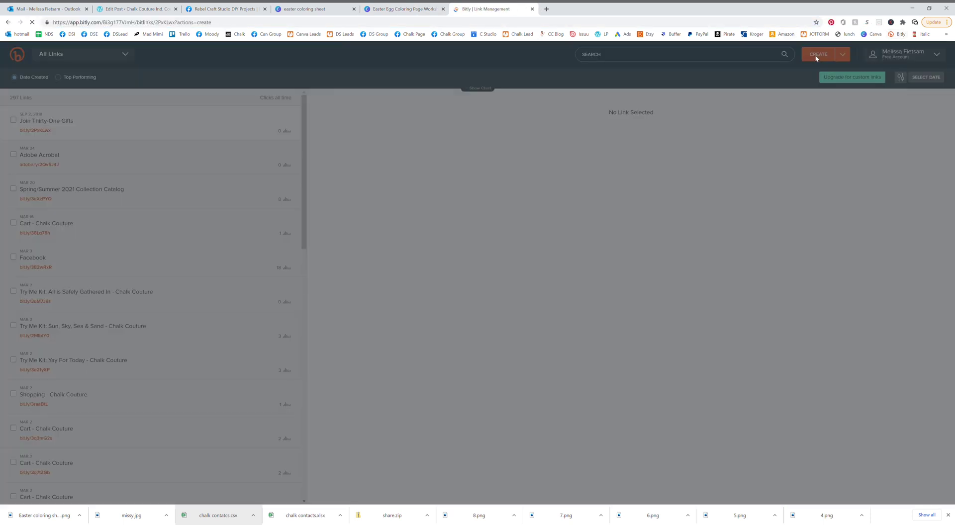
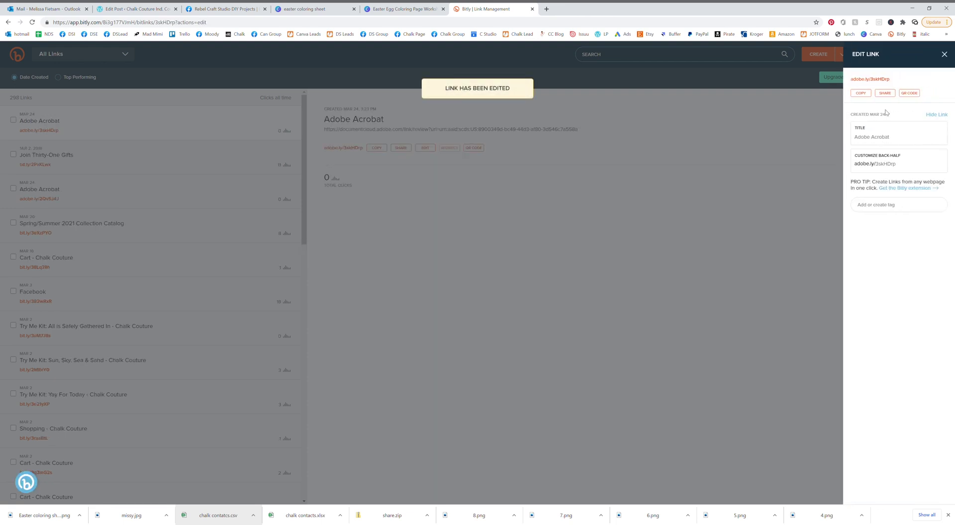
Shorten the pasted document-cloud URL, title it 'Easter coloring sheet', and copy the short link
{"action": "left_click", "coordinate": [875, 139]}
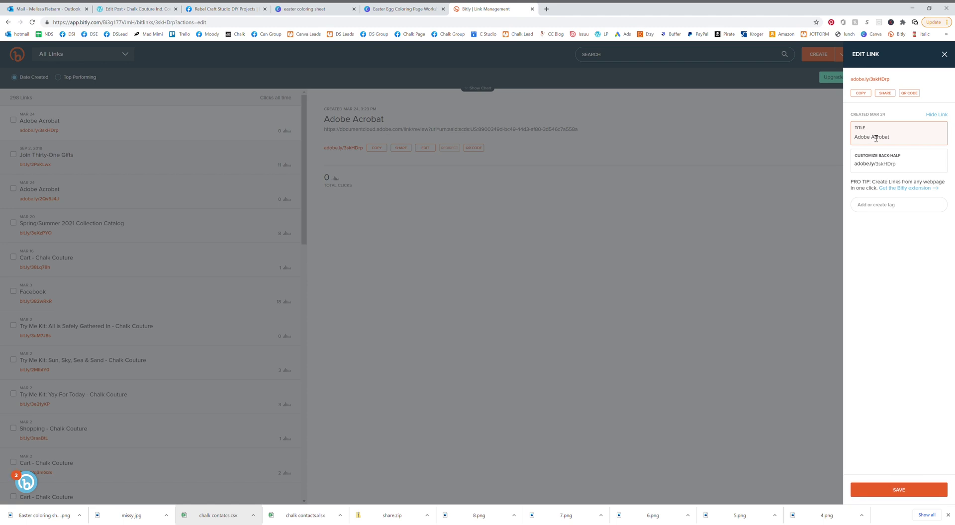
{"action": "triple_click", "coordinate": [876, 138]}
{"action": "type", "text": "Easter coloring sheet"}
{"action": "key", "text": "Return"}
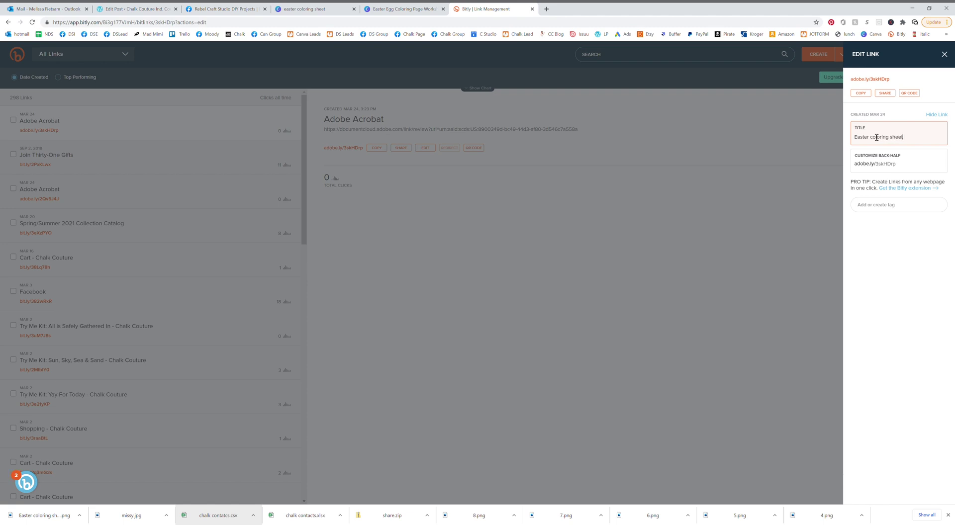
{"action": "left_click", "coordinate": [861, 95]}
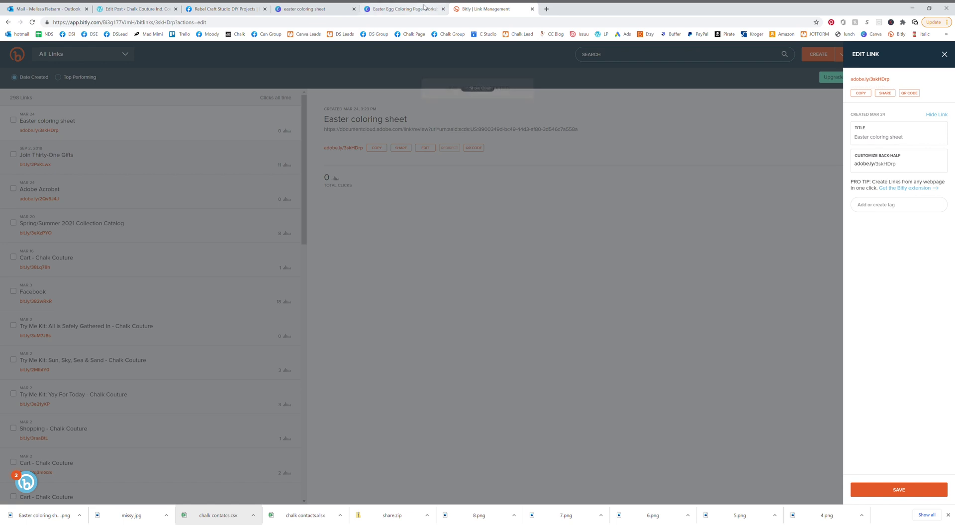
{"action": "left_click", "coordinate": [424, 8]}
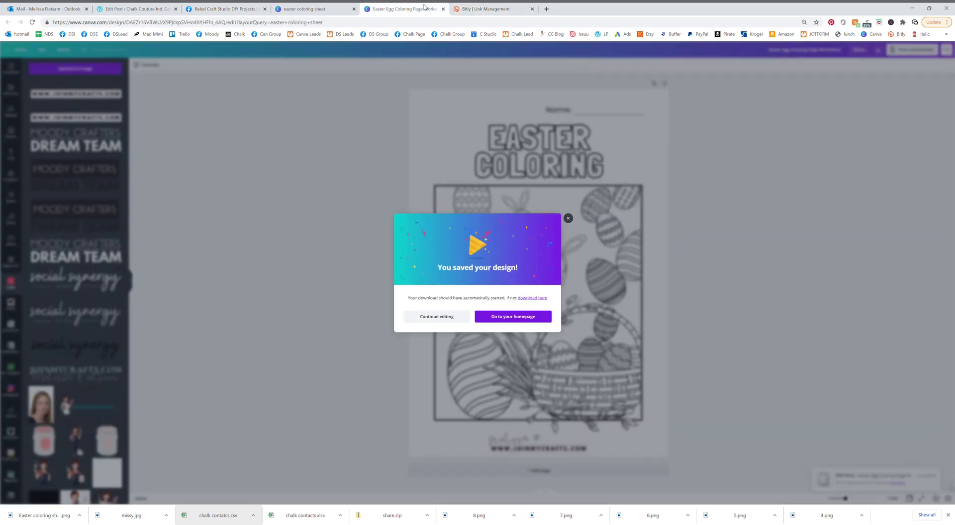
Download the Easter egg coloring page again with the file type switched to PNG
{"action": "left_click", "coordinate": [568, 218]}
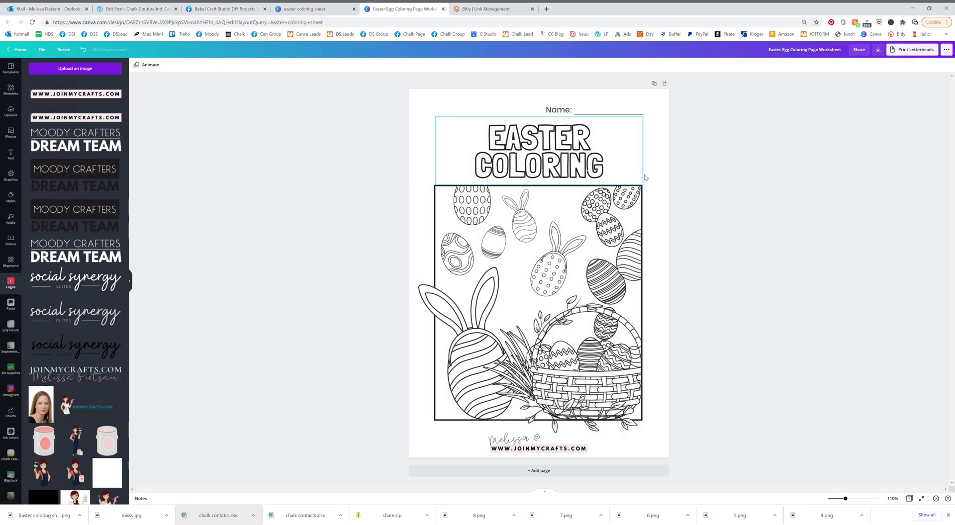
{"action": "left_click", "coordinate": [878, 50]}
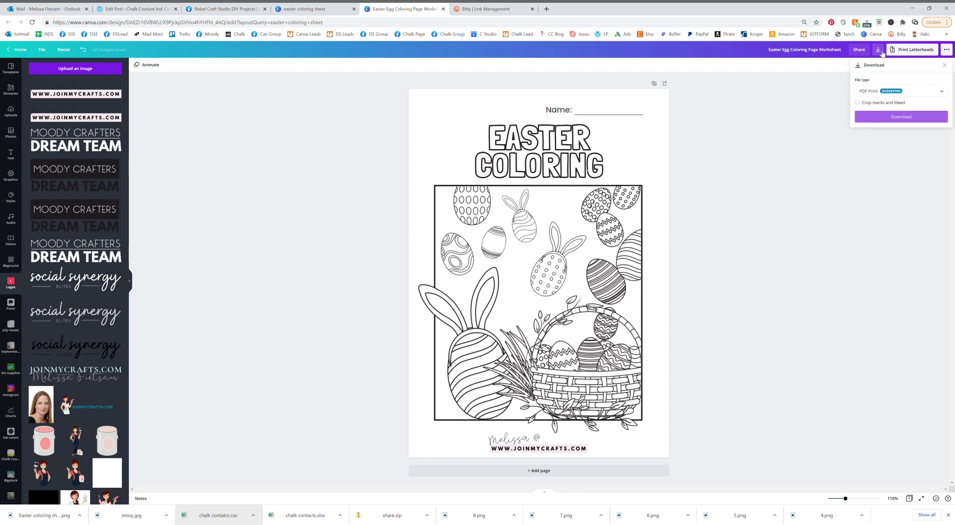
{"action": "left_click", "coordinate": [875, 93]}
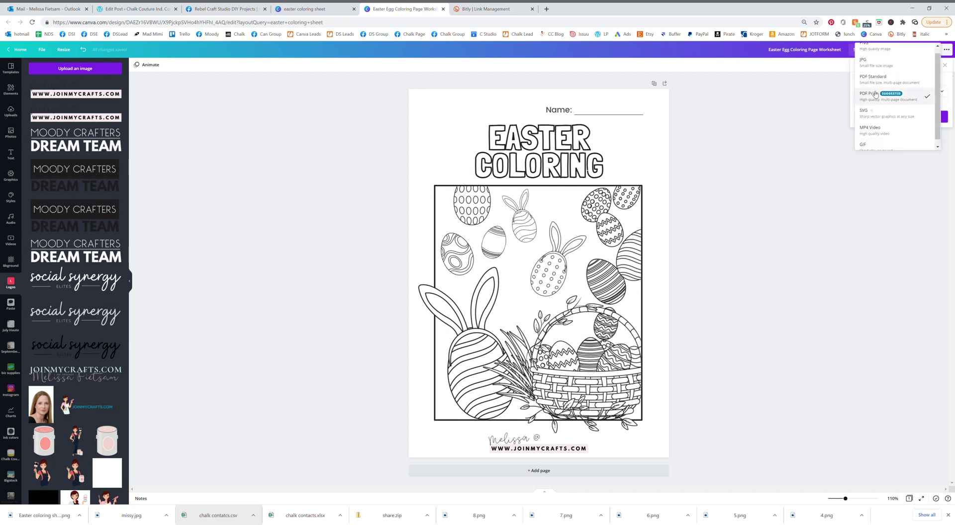
{"action": "scroll", "coordinate": [872, 56], "scroll_direction": "up", "scroll_amount": 1}
{"action": "left_click", "coordinate": [872, 55]}
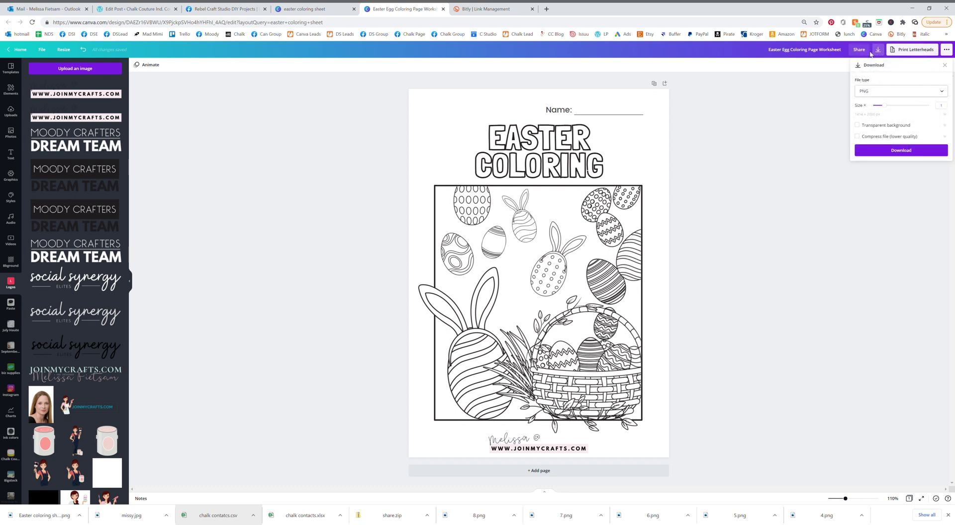
{"action": "left_click", "coordinate": [906, 155]}
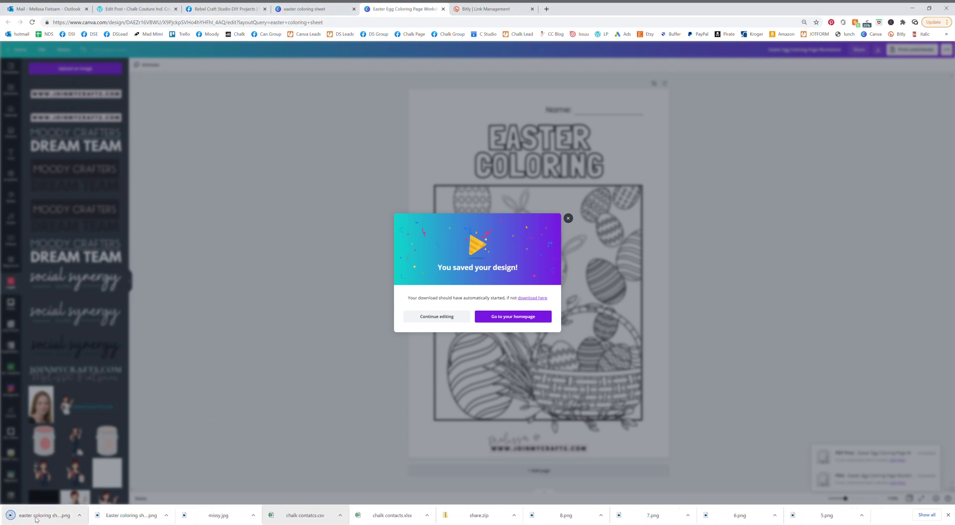
Go to the Rebel Craft Studio DIY Projects group and open the adobe.ly link in the Easter post
{"action": "left_click", "coordinate": [302, 11]}
{"action": "left_click", "coordinate": [226, 9]}
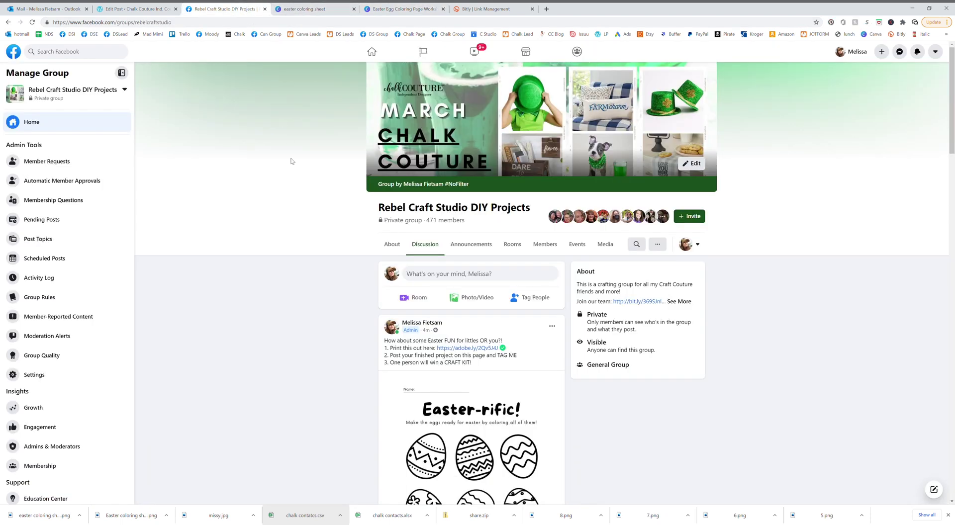
{"action": "scroll", "coordinate": [248, 235], "scroll_direction": "down", "scroll_amount": 1}
{"action": "scroll", "coordinate": [227, 242], "scroll_direction": "up", "scroll_amount": 1}
{"action": "scroll", "coordinate": [275, 282], "scroll_direction": "down", "scroll_amount": 3}
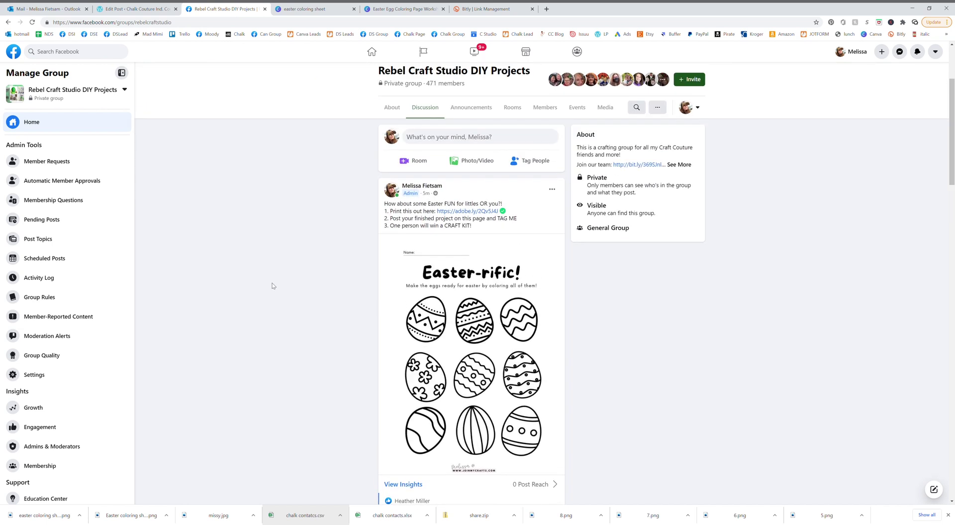
{"action": "scroll", "coordinate": [298, 269], "scroll_direction": "up", "scroll_amount": 1}
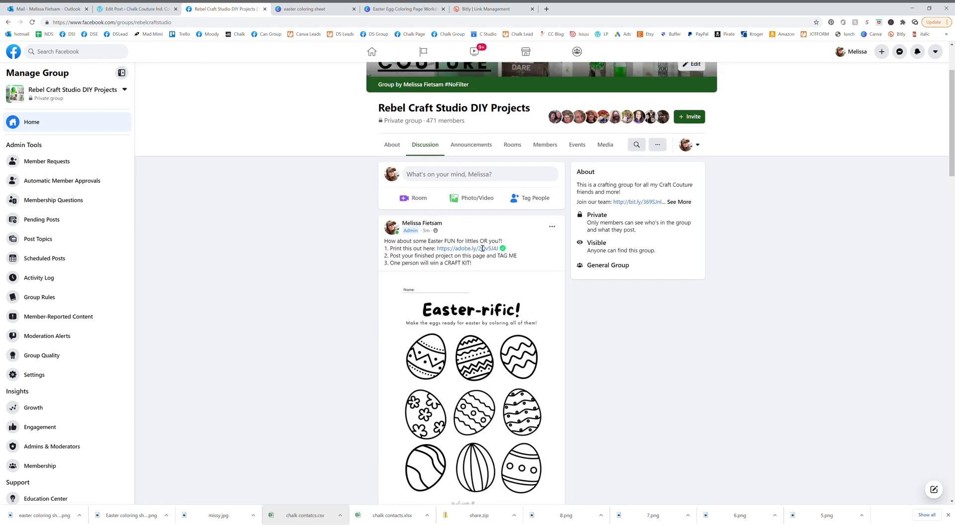
{"action": "mouse_move", "coordinate": [503, 252]}
{"action": "scroll", "coordinate": [478, 331], "scroll_direction": "down", "scroll_amount": 2}
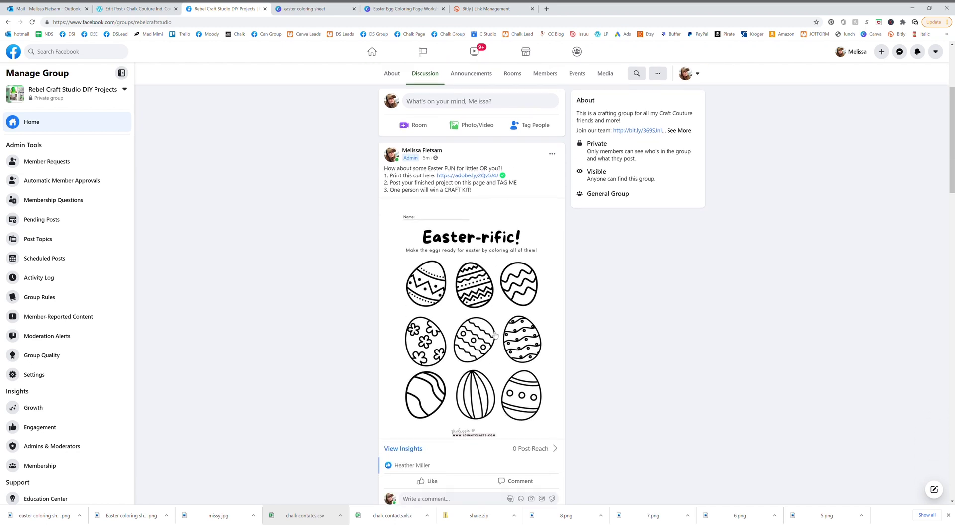
{"action": "left_click", "coordinate": [464, 175]}
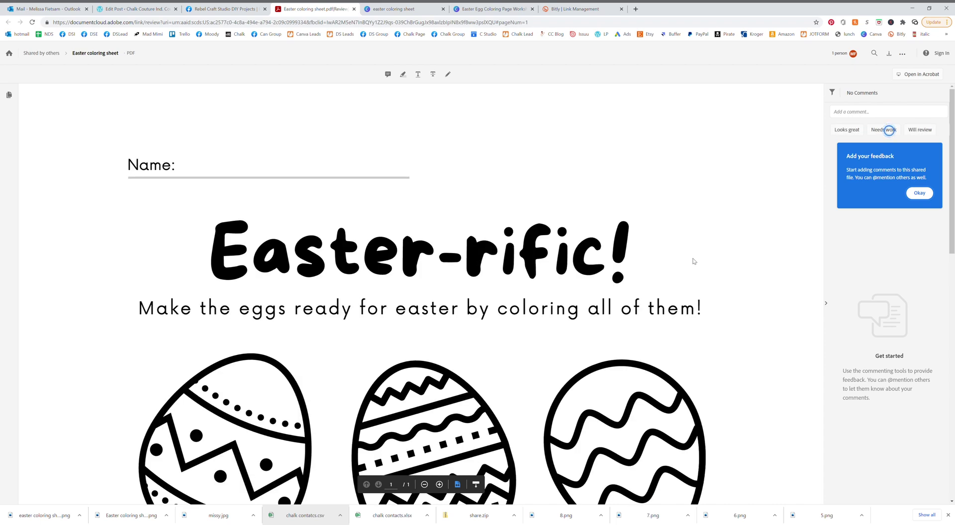
Check the shared Easter coloring sheet PDF in Adobe Acrobat, then return to the Canva results
{"action": "scroll", "coordinate": [652, 263], "scroll_direction": "down", "scroll_amount": 1}
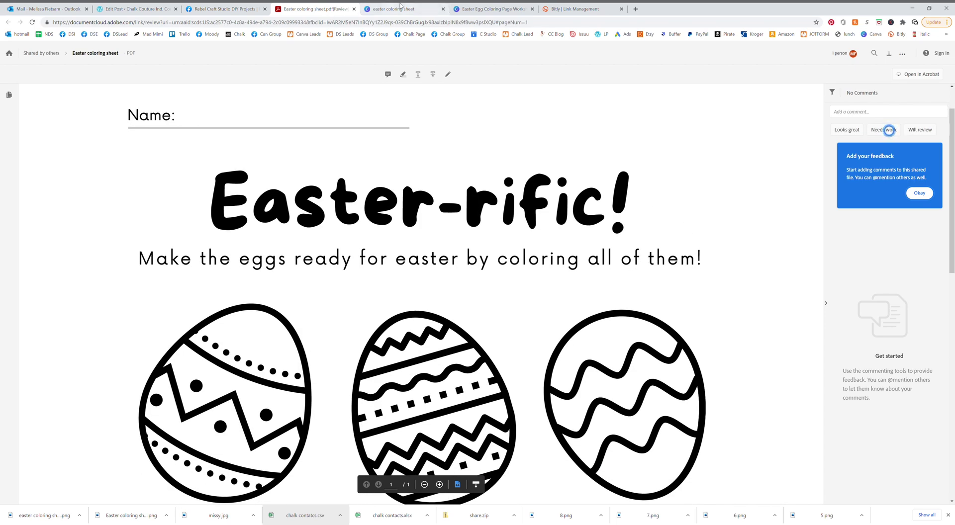
{"action": "left_click", "coordinate": [399, 7]}
{"action": "scroll", "coordinate": [521, 209], "scroll_direction": "up", "scroll_amount": 1}
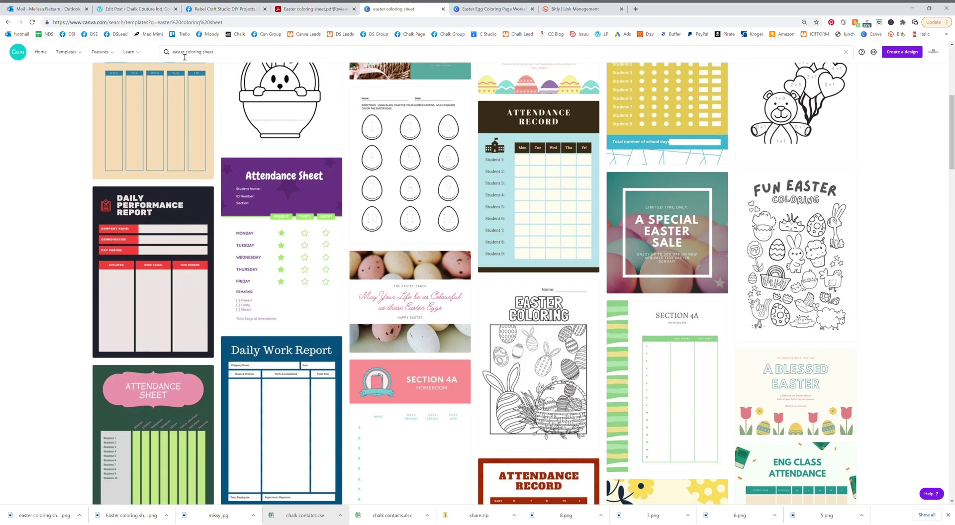
Replace 'easter' with 'spring' in the coloring sheet search and scroll the new results
{"action": "left_click", "coordinate": [181, 54]}
{"action": "double_click", "coordinate": [181, 54]}
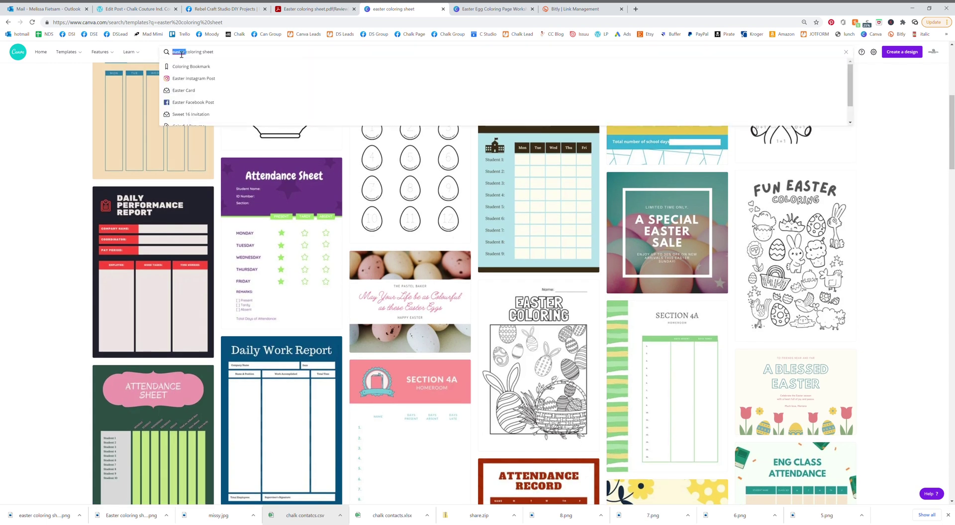
{"action": "type", "text": "spring"}
{"action": "key", "text": "Return"}
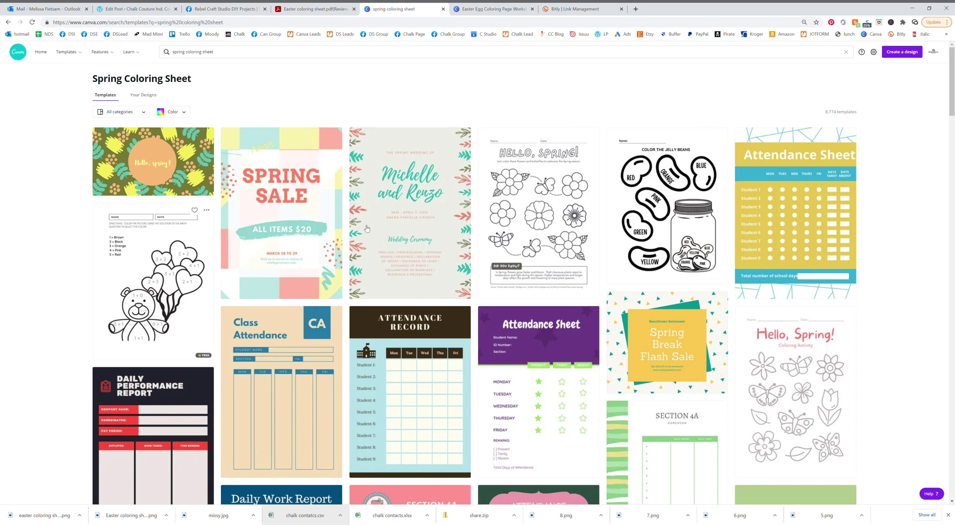
{"action": "scroll", "coordinate": [662, 258], "scroll_direction": "down", "scroll_amount": 4}
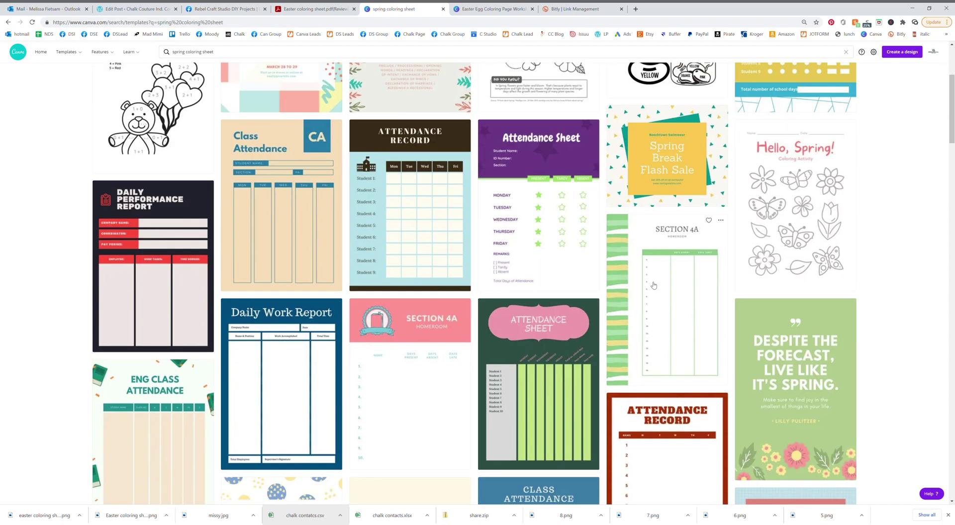
{"action": "scroll", "coordinate": [654, 285], "scroll_direction": "down", "scroll_amount": 9}
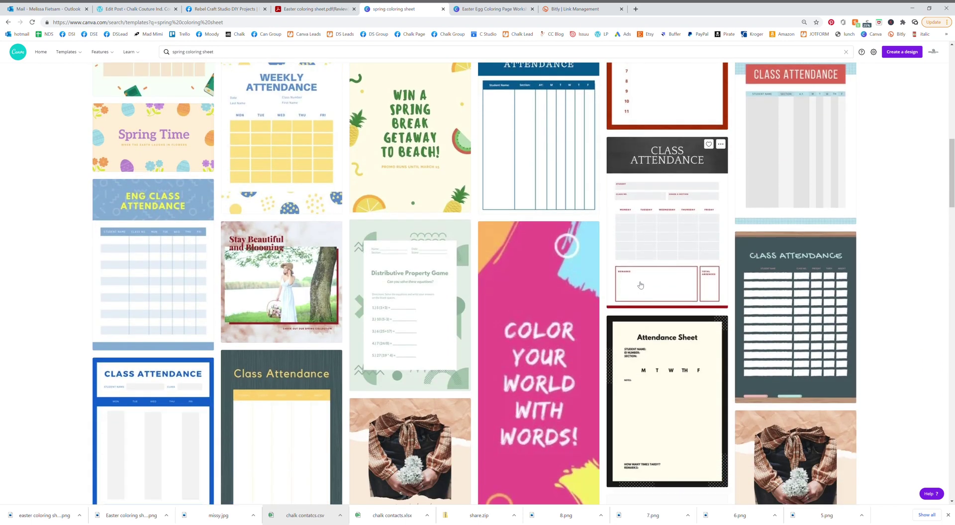
{"action": "scroll", "coordinate": [641, 285], "scroll_direction": "down", "scroll_amount": 7}
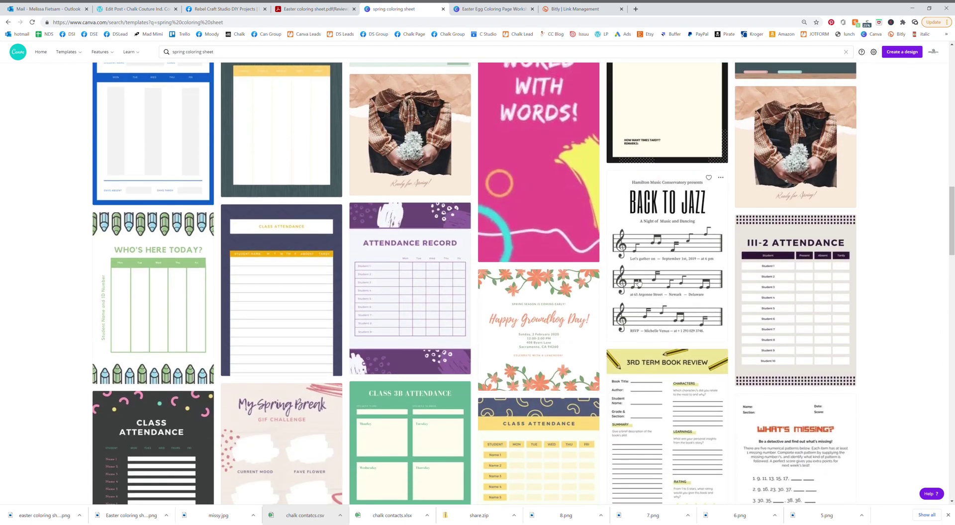
{"action": "scroll", "coordinate": [638, 282], "scroll_direction": "up", "scroll_amount": 3}
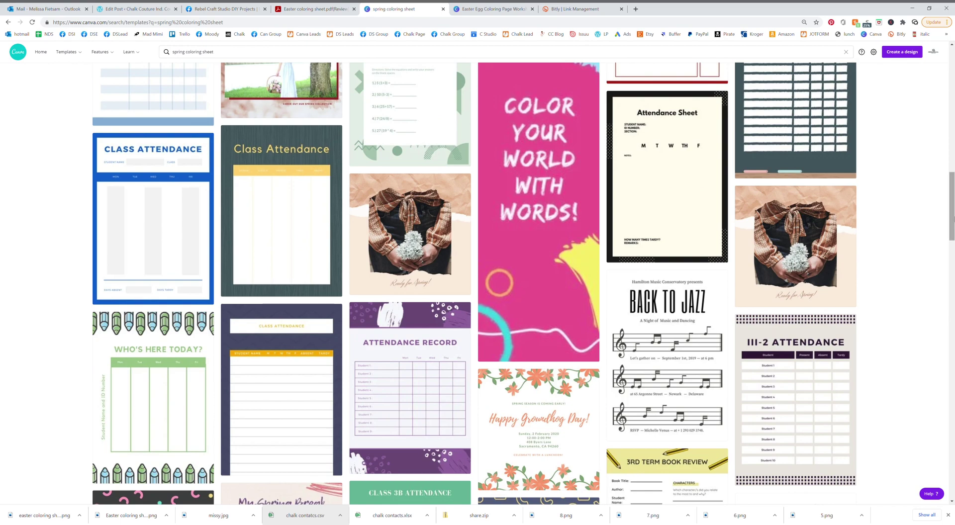
{"action": "left_click_drag", "start_coordinate": [952, 209], "coordinate": [921, 106]}
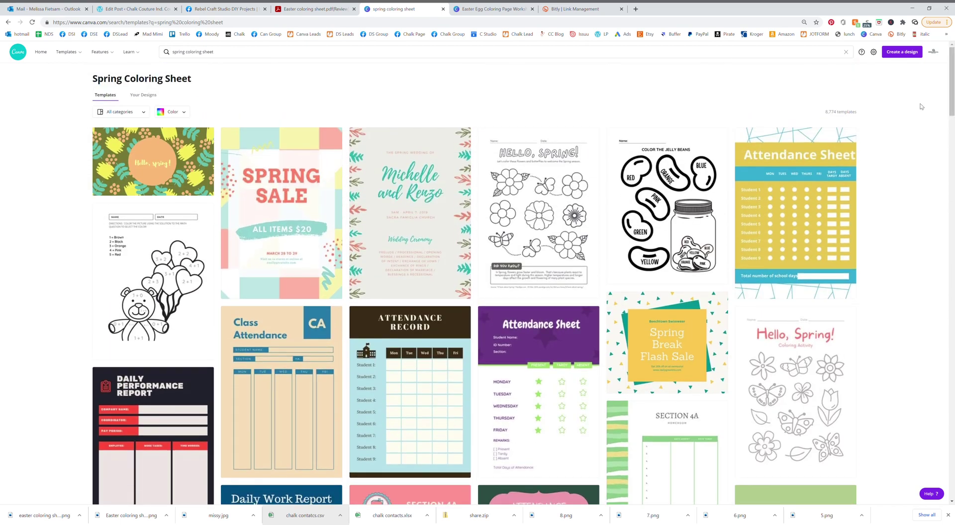